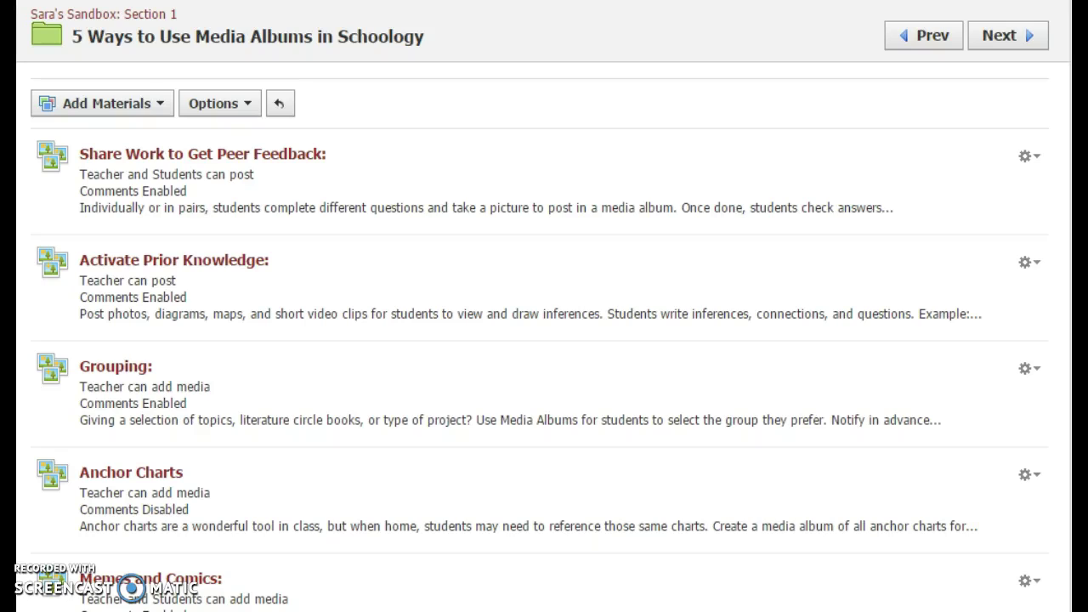
# - Open the Share Work to Get Peer Feedback album and look over its five handwritten work photos
pyautogui.click(274, 158)
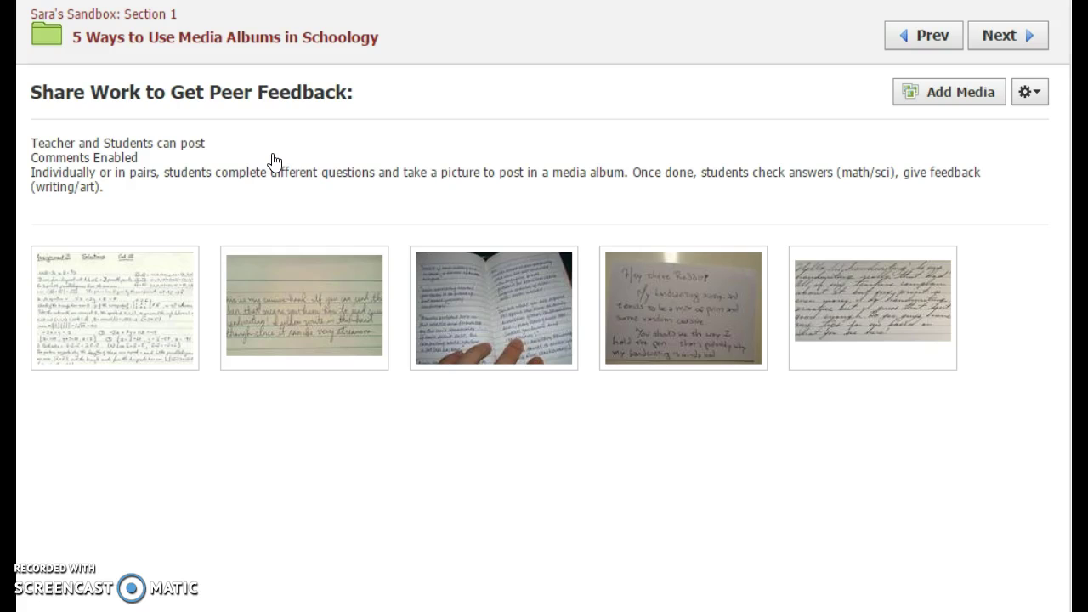
pyautogui.moveTo(110, 323)
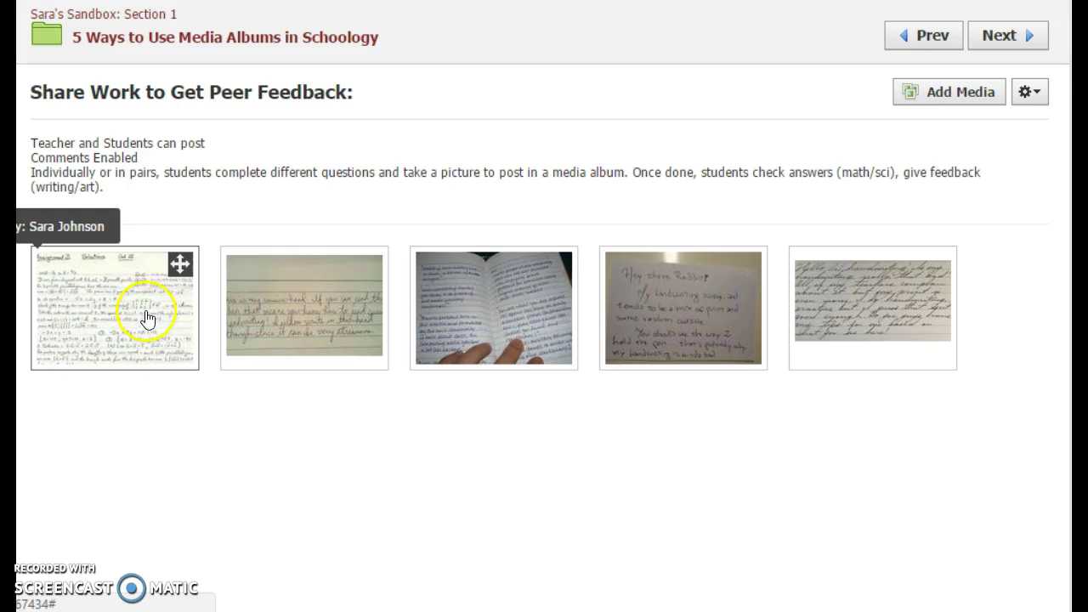
# - From the folder, open the Activate Prior Knowledge album and view its first cotton-field photo
pyautogui.click(217, 49)
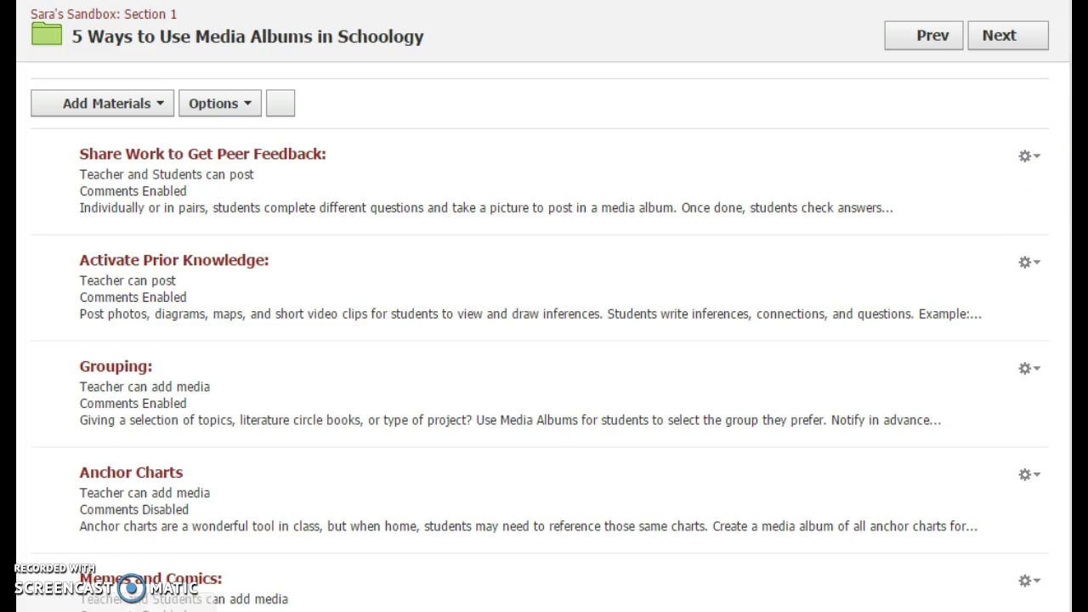
pyautogui.click(262, 264)
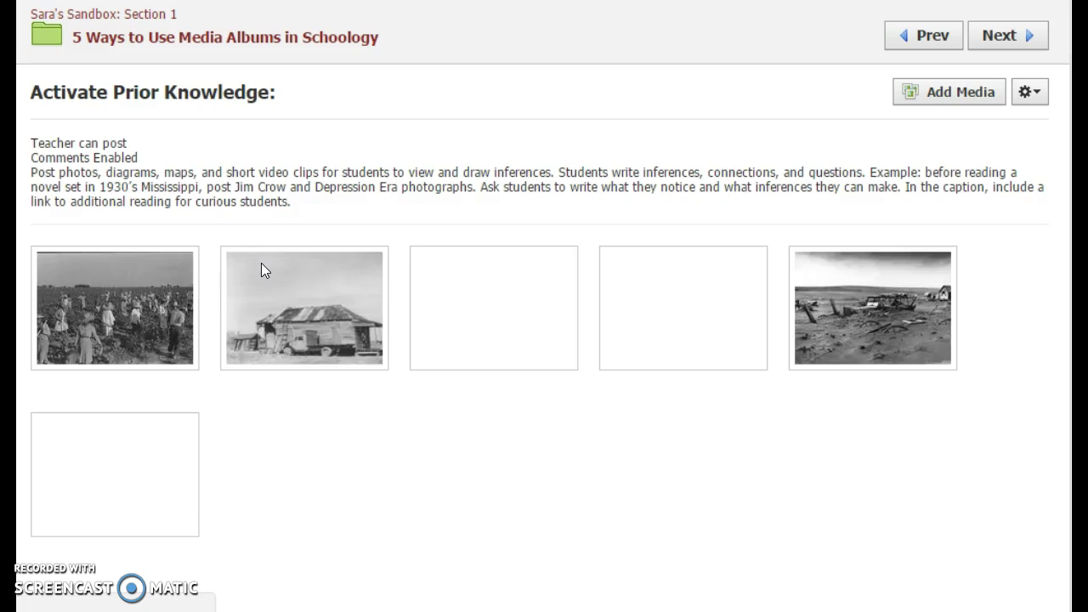
pyautogui.click(655, 556)
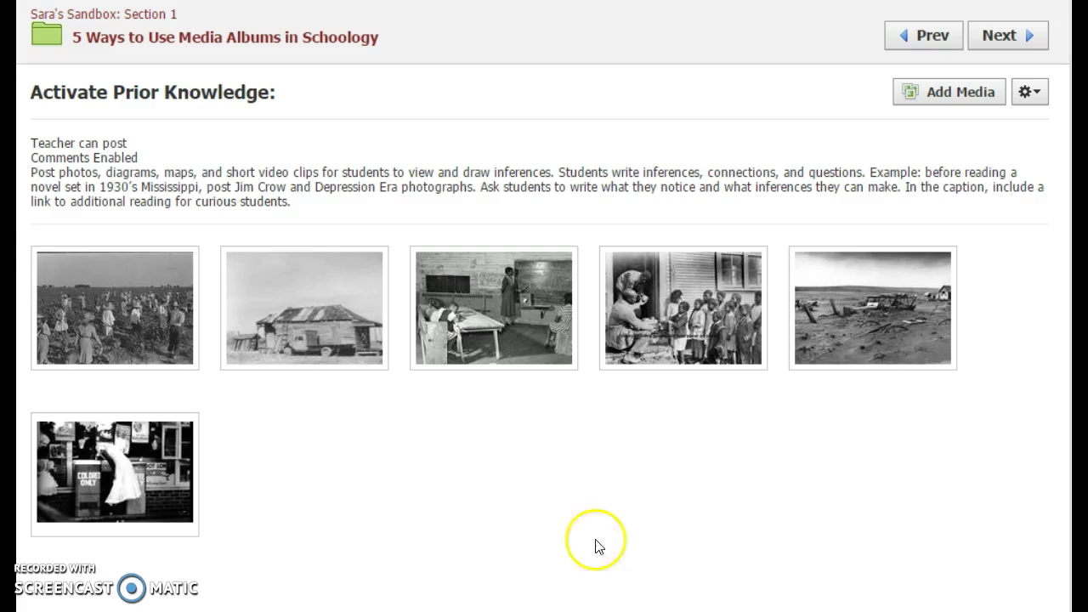
pyautogui.click(141, 327)
# - Page ahead to photo 5, the 1936 Dust Bowl image, then return to the folder listing
pyautogui.scroll(-2, 1054, 124)
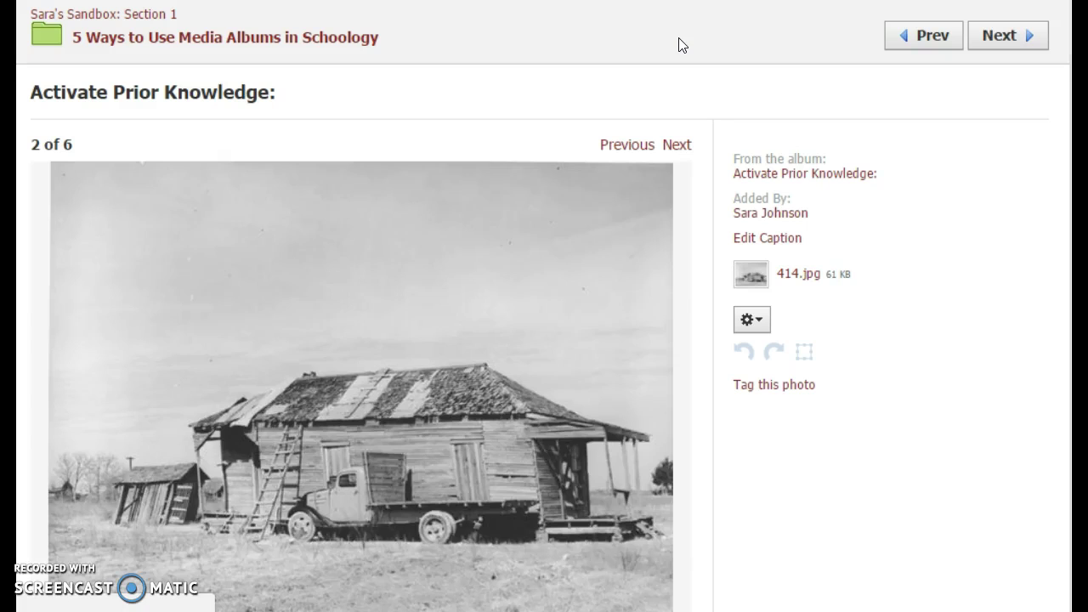
pyautogui.click(674, 147)
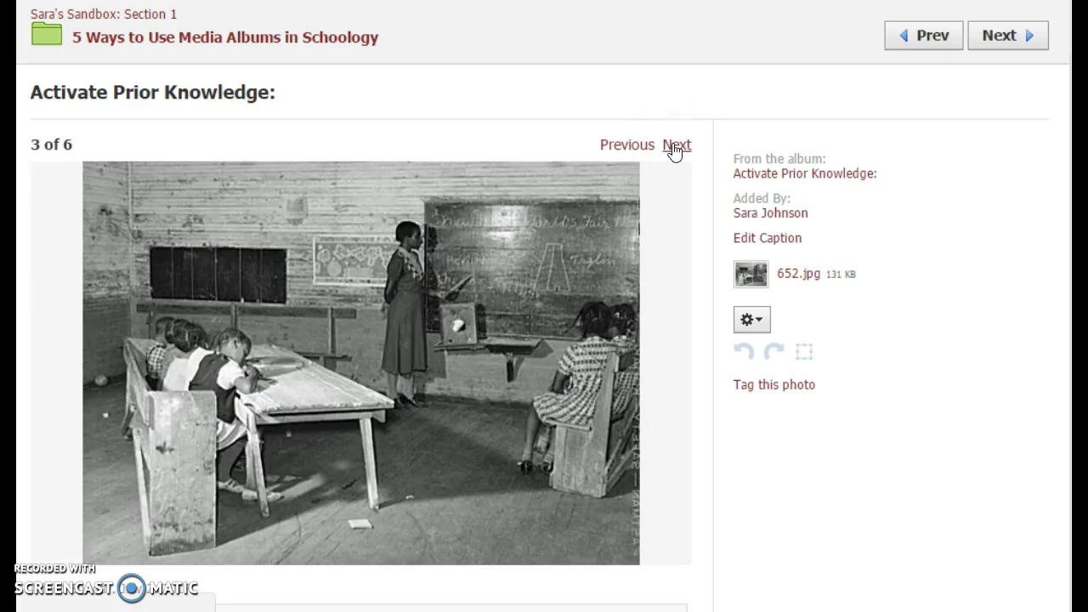
pyautogui.click(674, 147)
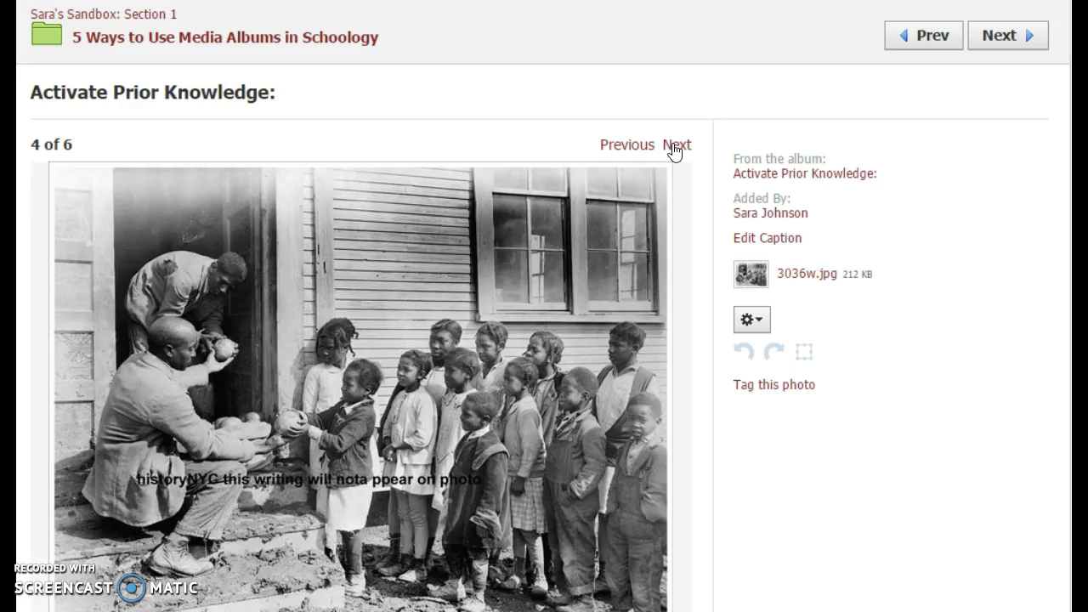
pyautogui.click(674, 146)
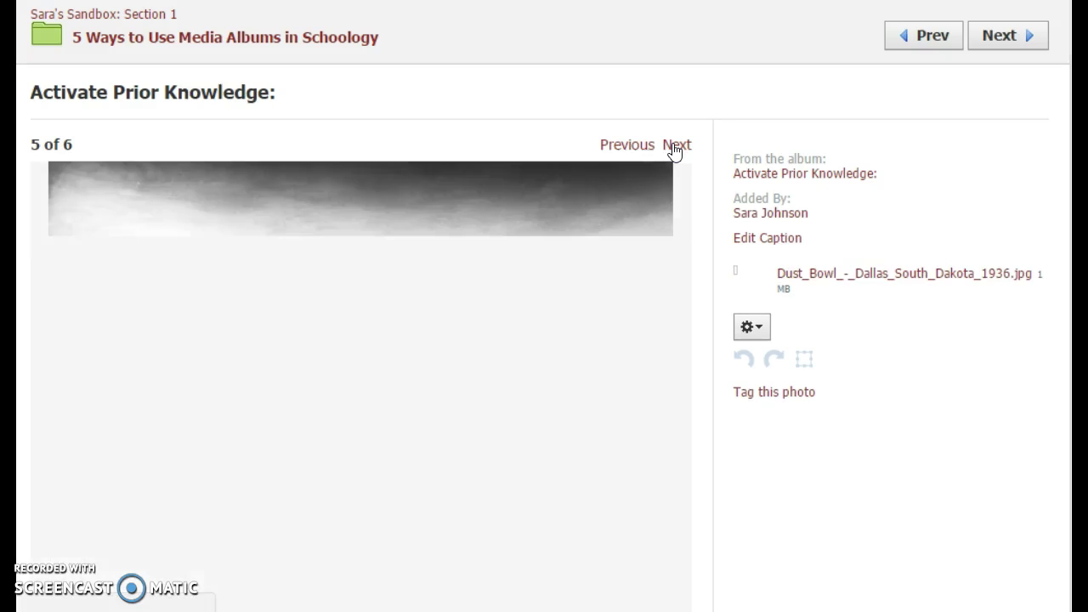
pyautogui.click(442, 80)
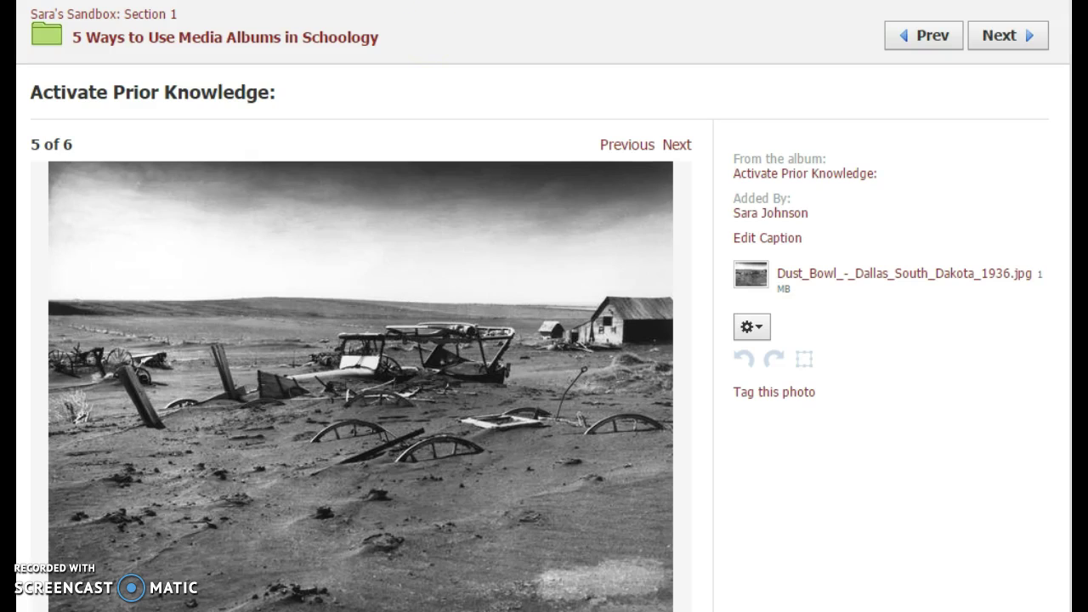
pyautogui.scroll(-1, 431, 39)
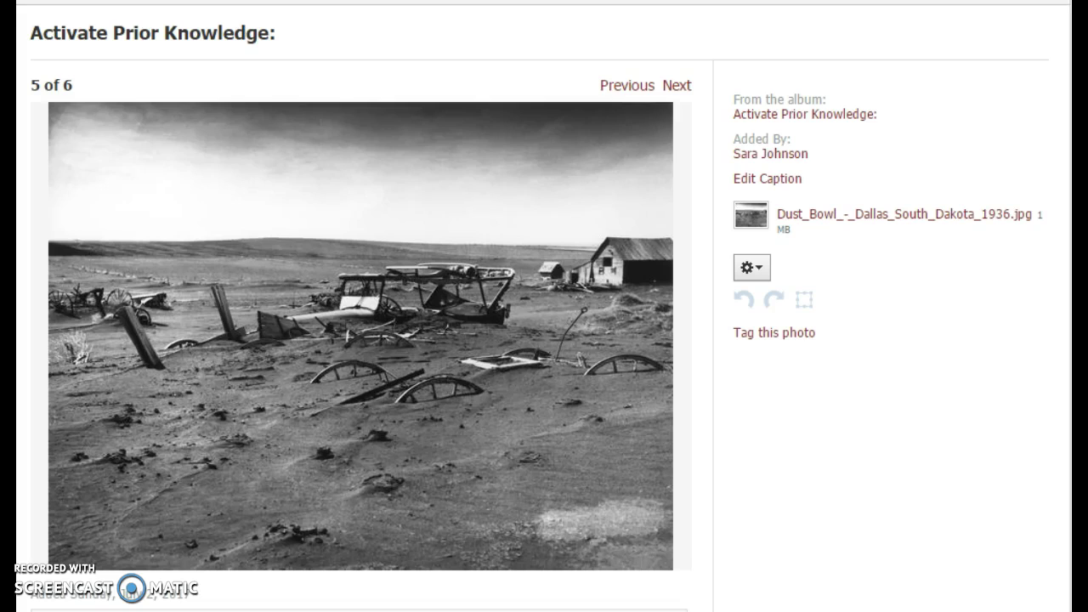
pyautogui.scroll(1, 544, 306)
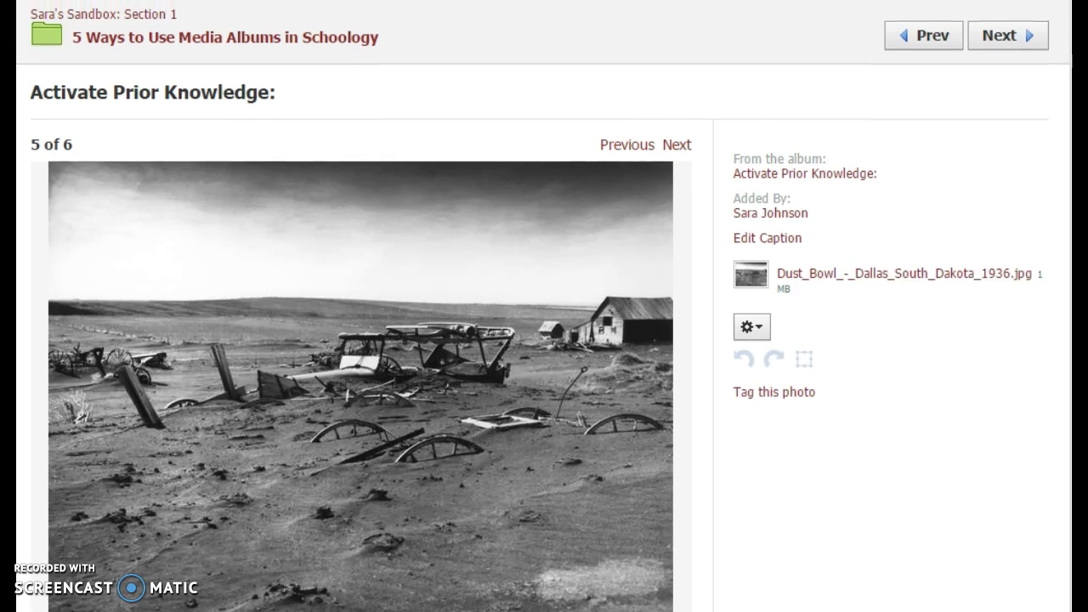
pyautogui.click(238, 47)
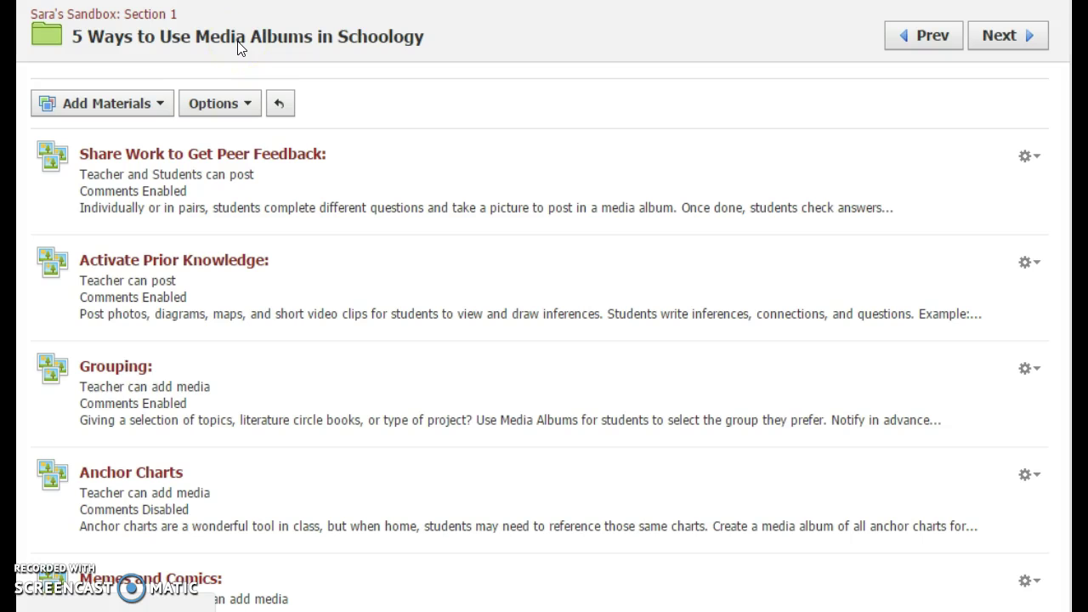
# - Open the Grouping album of five book covers, including Hunger Games, Matched and Divergent
pyautogui.click(112, 370)
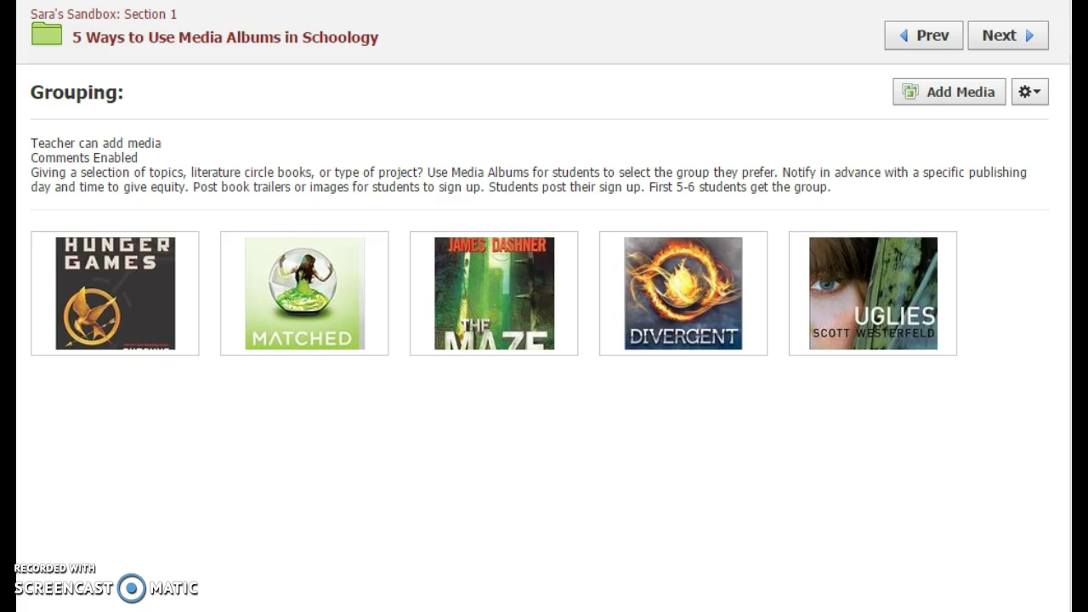
pyautogui.moveTo(284, 294)
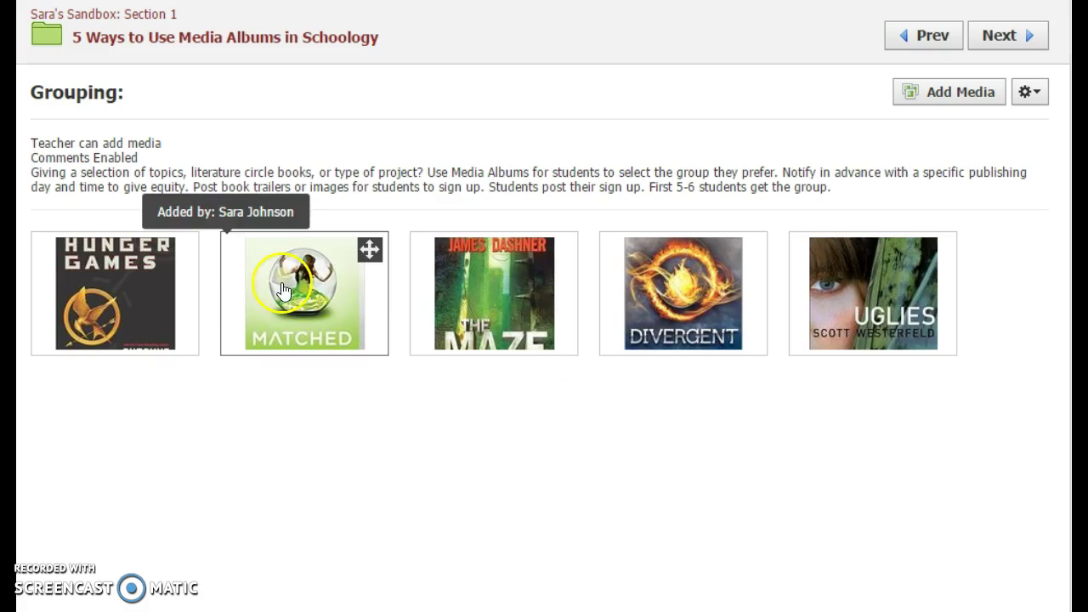
# - Post the comment 'me!' on the Matched book cover, then return to the album folder
pyautogui.click(331, 311)
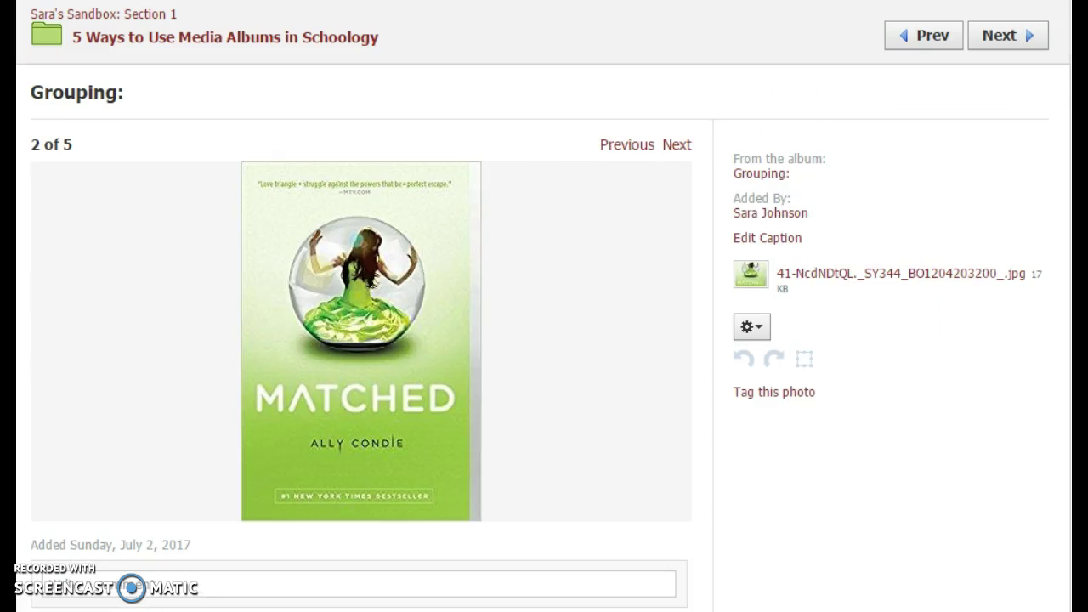
pyautogui.scroll(-2, 332, 318)
pyautogui.click(247, 470)
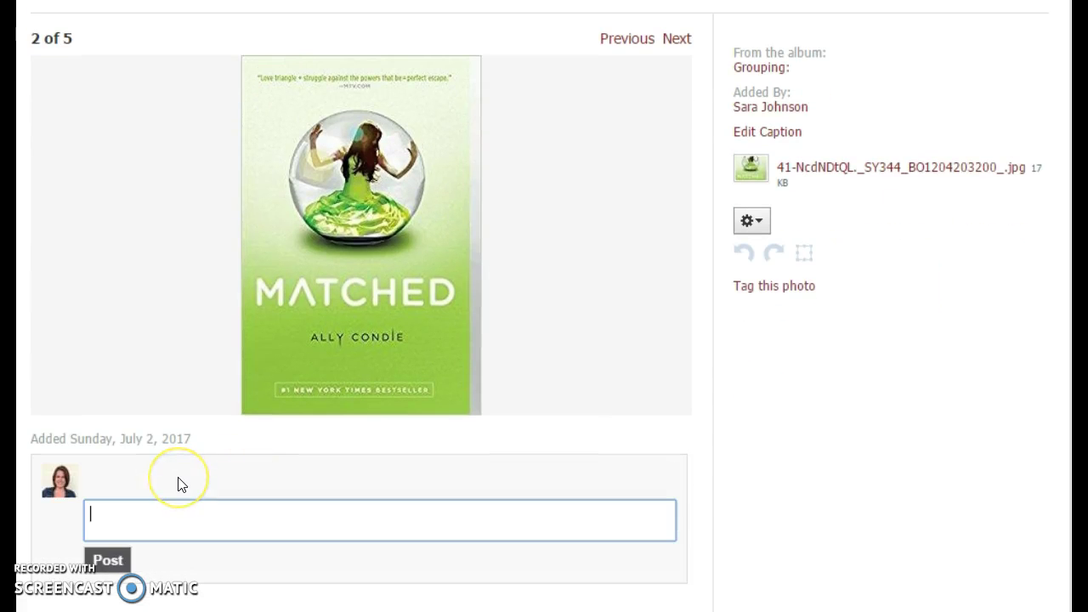
pyautogui.write('me!')
pyautogui.click(107, 563)
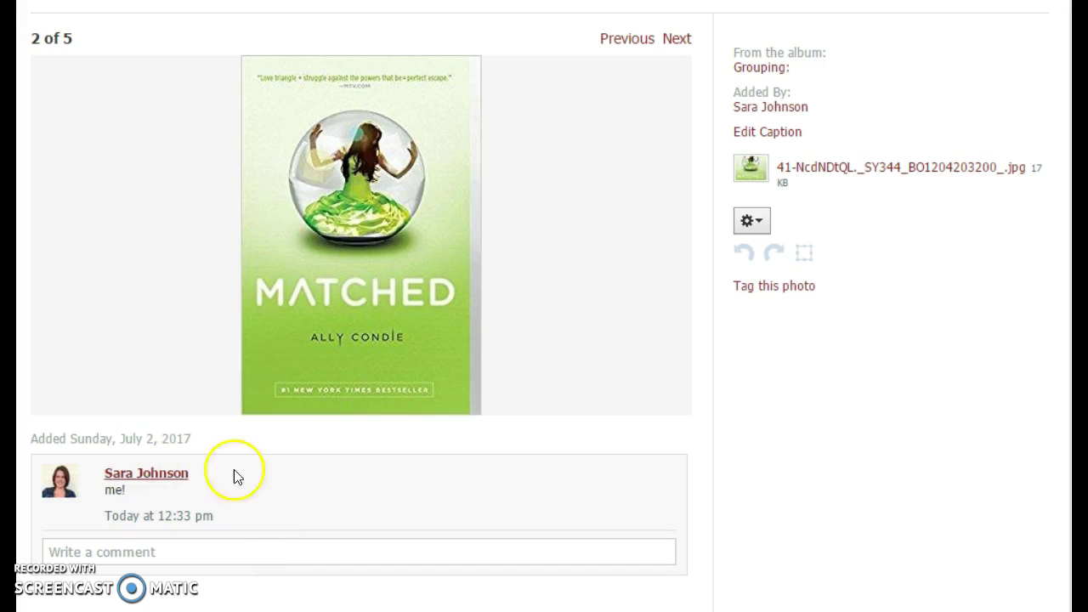
pyautogui.scroll(2, 237, 477)
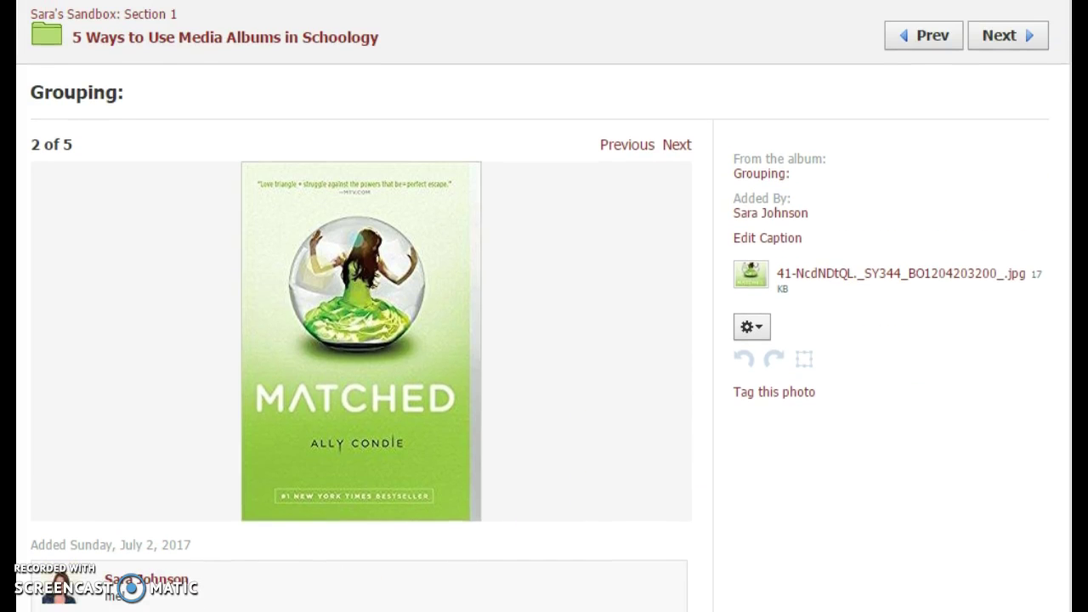
pyautogui.click(316, 38)
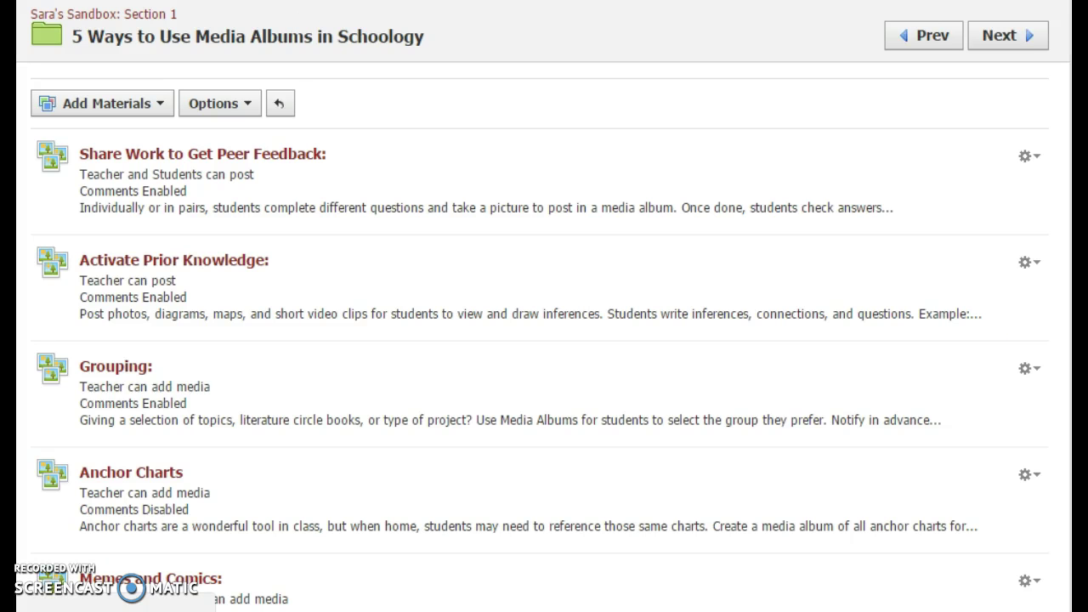
pyautogui.scroll(-1, 544, 306)
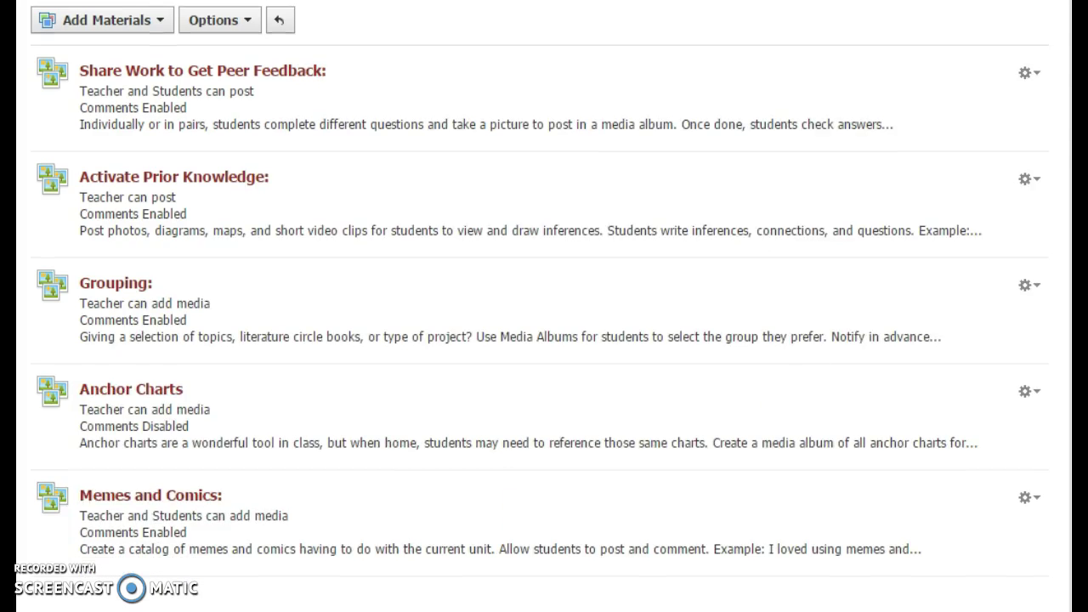
pyautogui.click(161, 391)
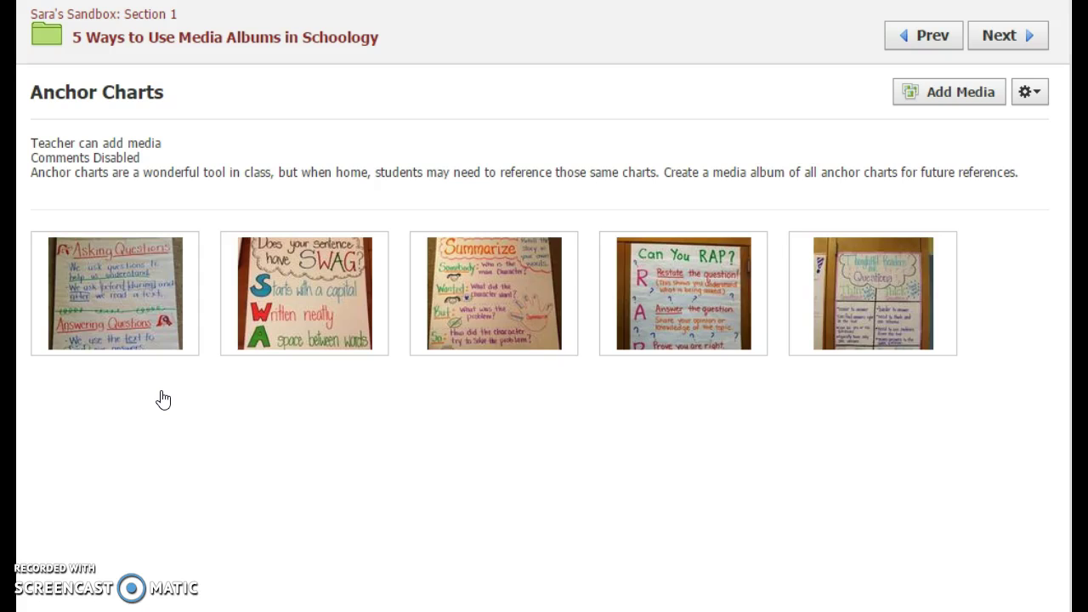
pyautogui.click(518, 277)
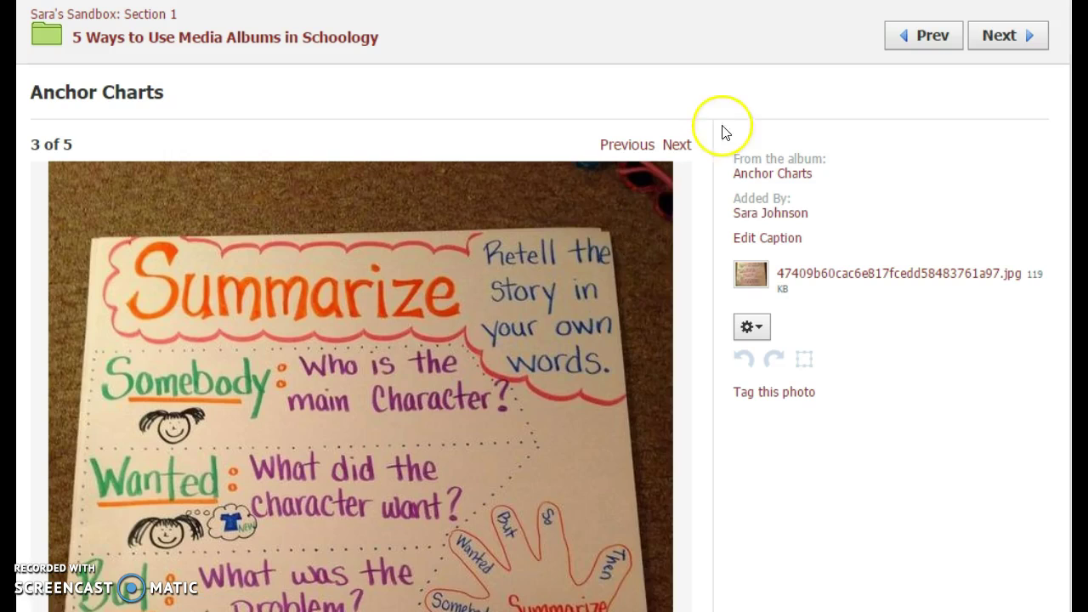
pyautogui.click(681, 146)
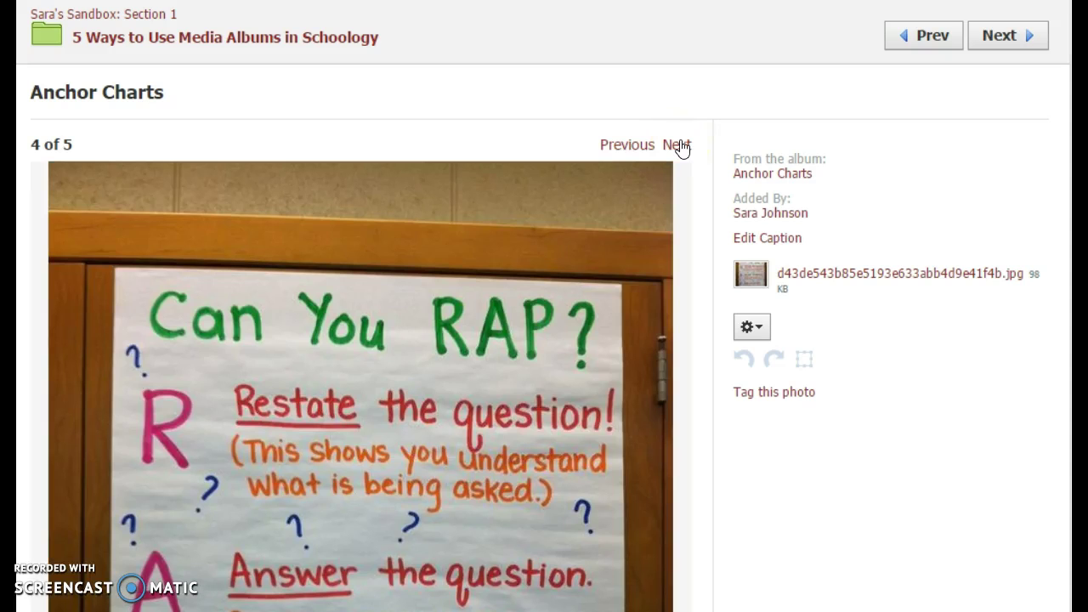
pyautogui.click(679, 144)
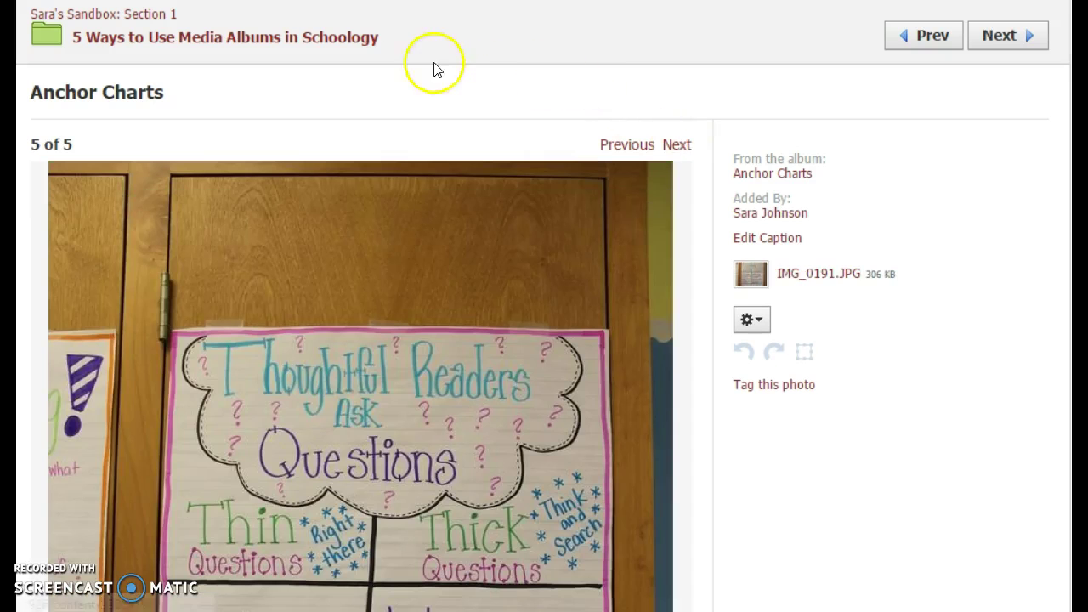
pyautogui.click(360, 44)
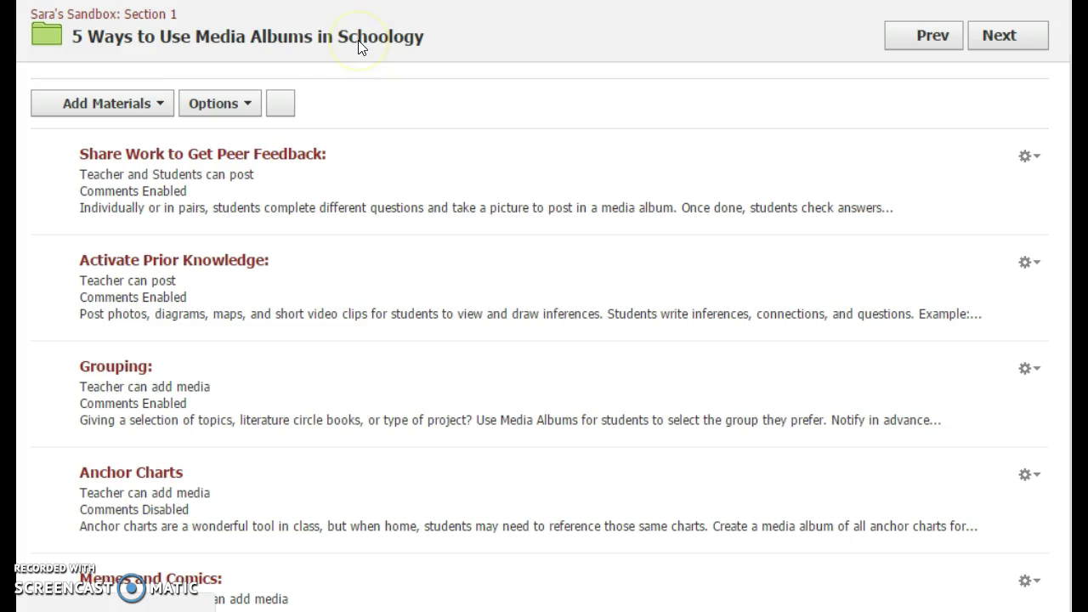
# - Open the Memes and Comics album and its baby seal meme, photo 5 of 5
pyautogui.scroll(-3, 802, 162)
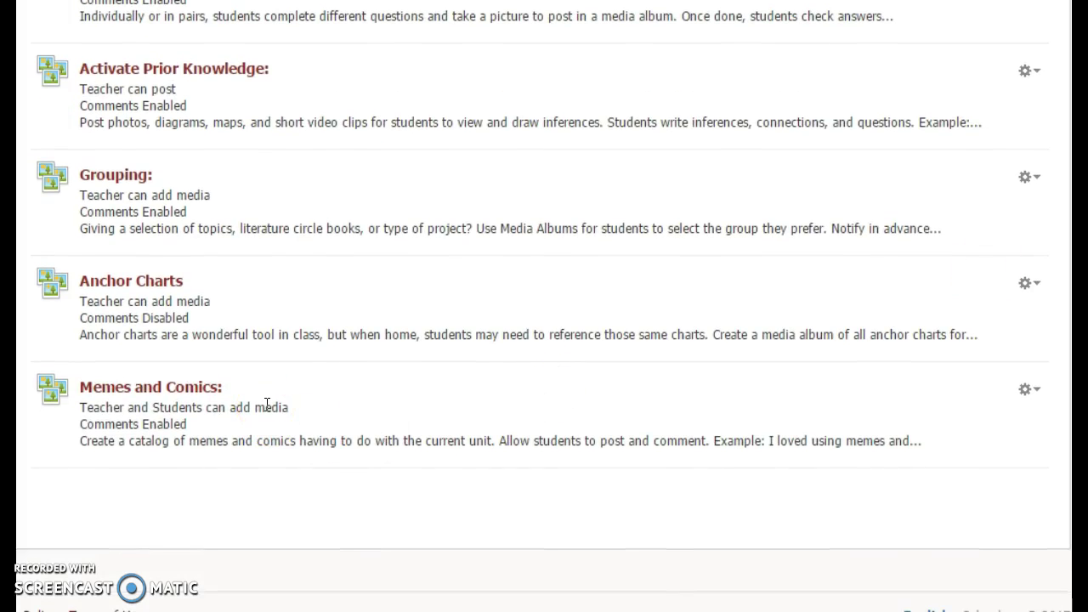
pyautogui.click(185, 389)
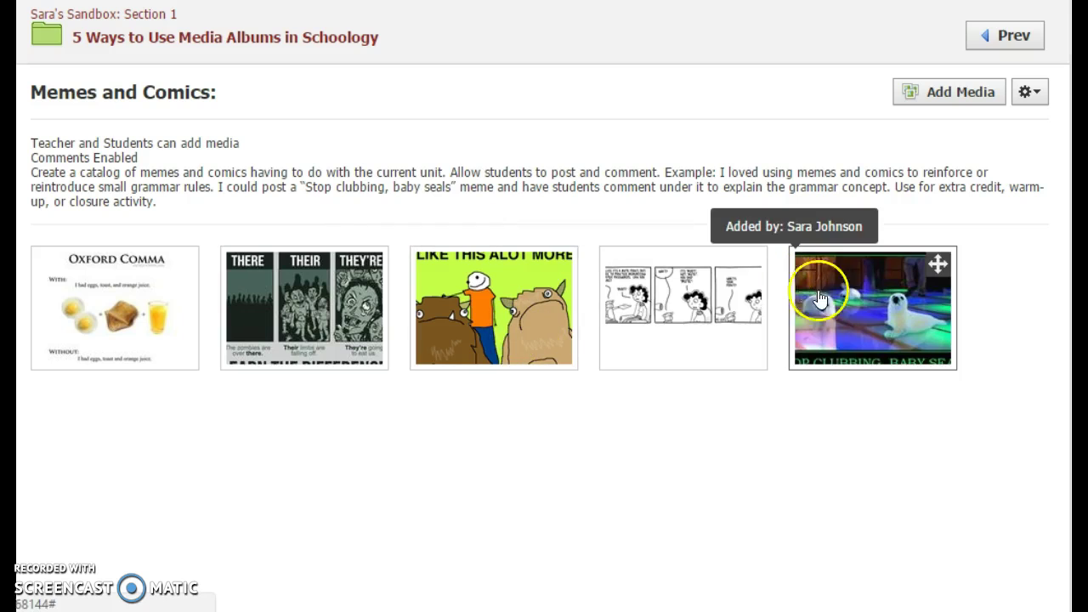
pyautogui.click(845, 310)
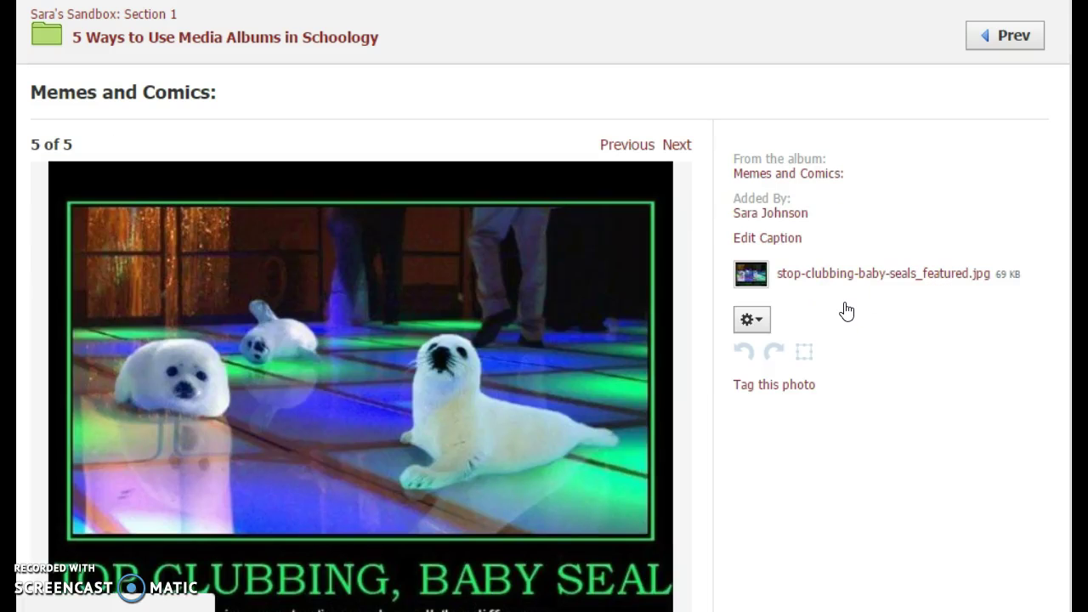
# - Scroll down to the seal meme's comment box and click into it
pyautogui.scroll(-1, 846, 312)
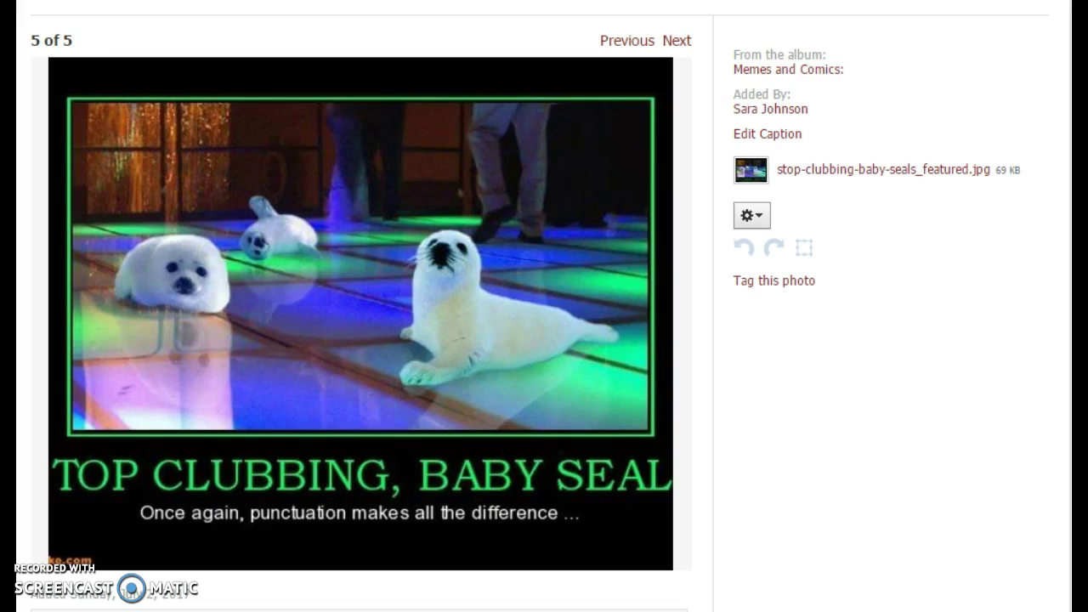
pyautogui.scroll(-1, 579, 450)
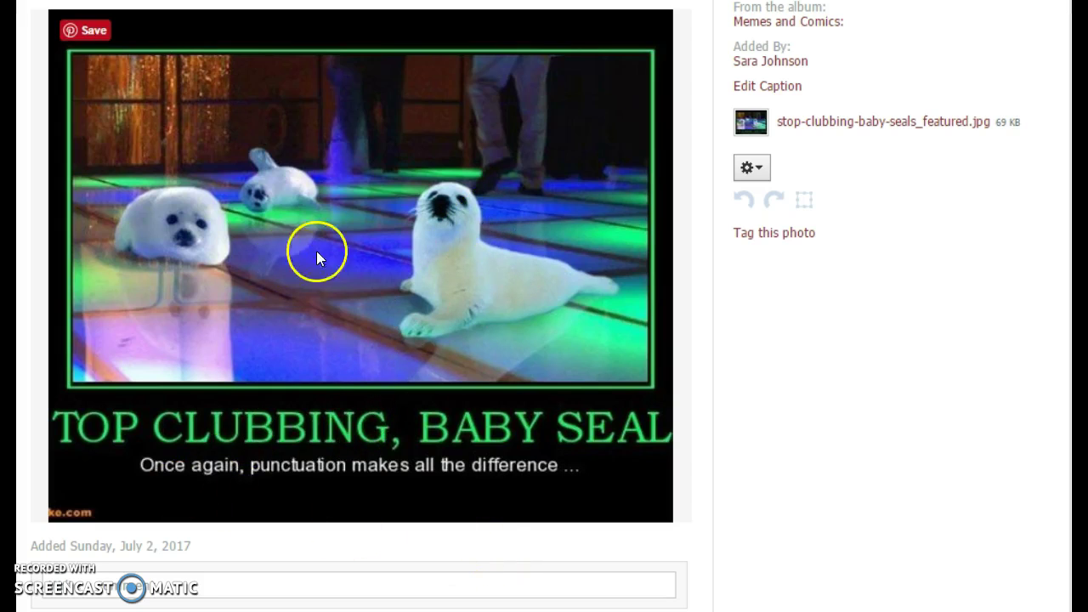
pyautogui.click(149, 588)
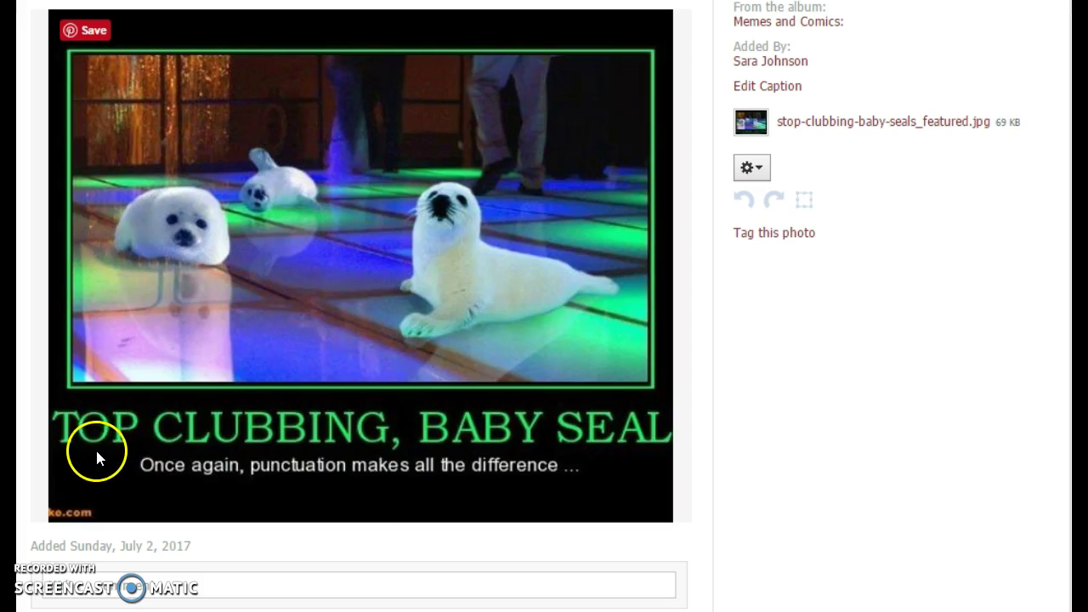
pyautogui.moveTo(535, 611)
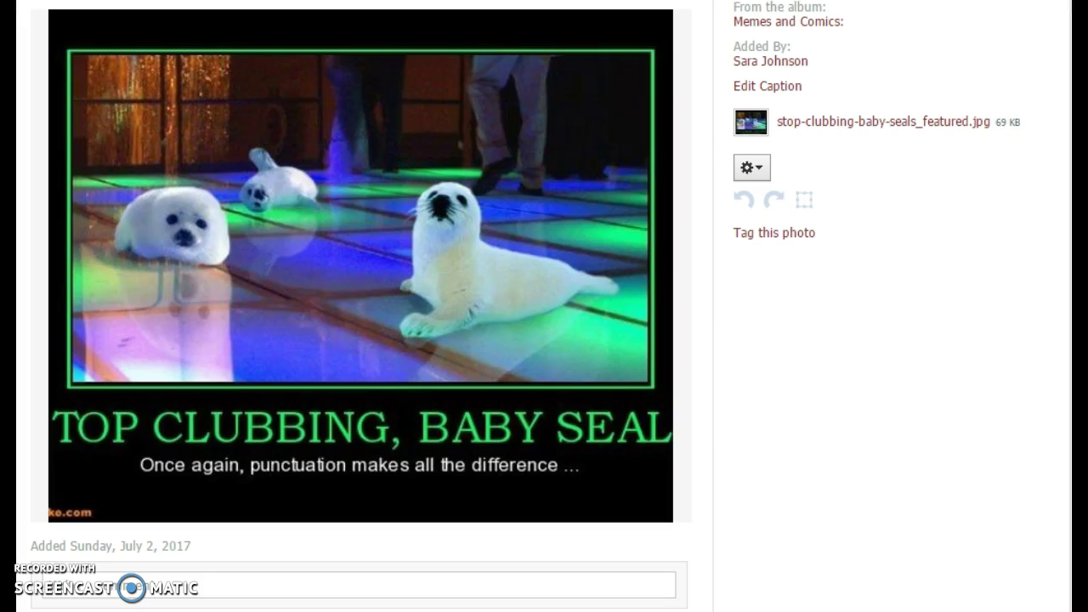
pyautogui.scroll(2, 544, 306)
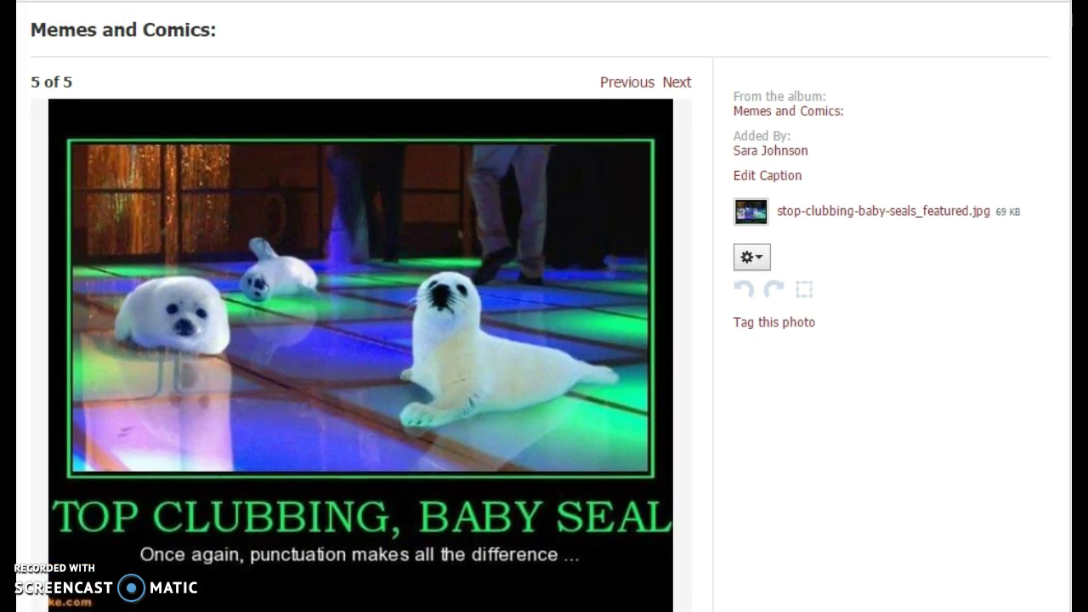
pyautogui.scroll(1, 487, 227)
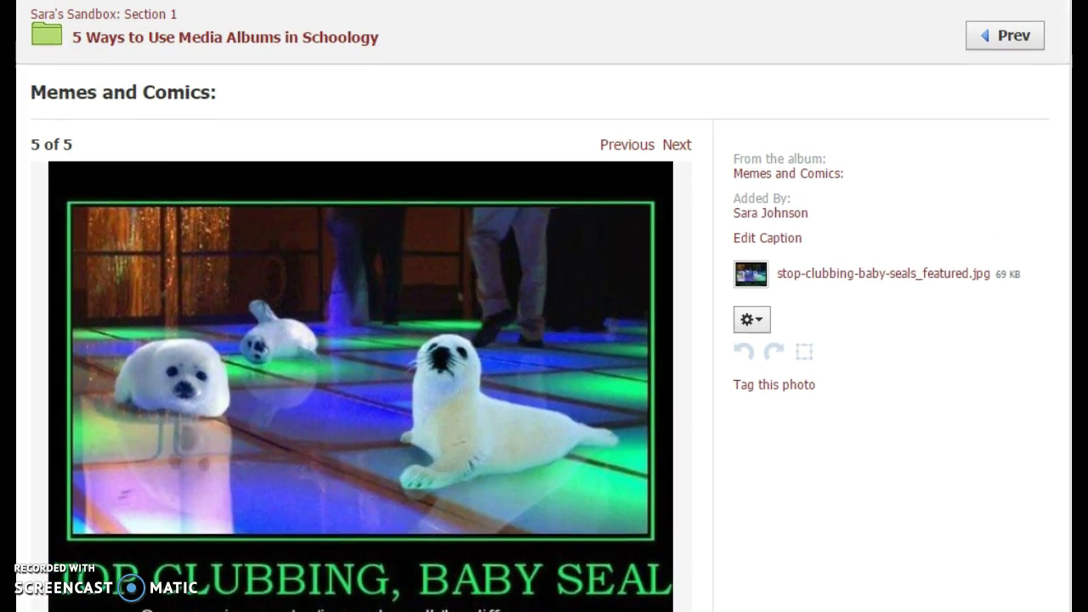
# - Return to the 5 Ways to Use Media Albums in Schoology folder via the breadcrumb
pyautogui.click(316, 39)
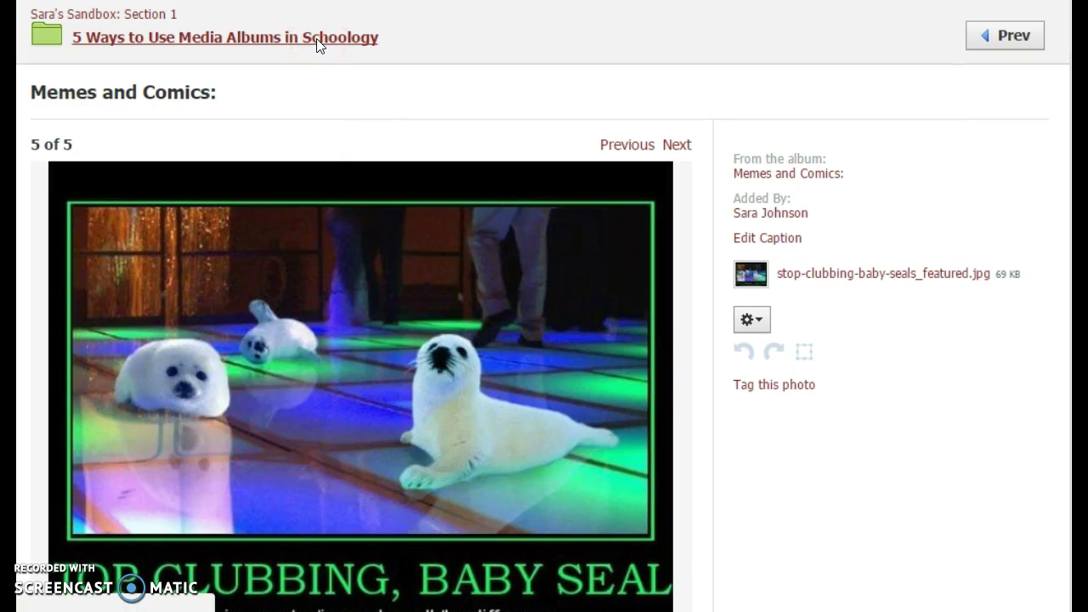